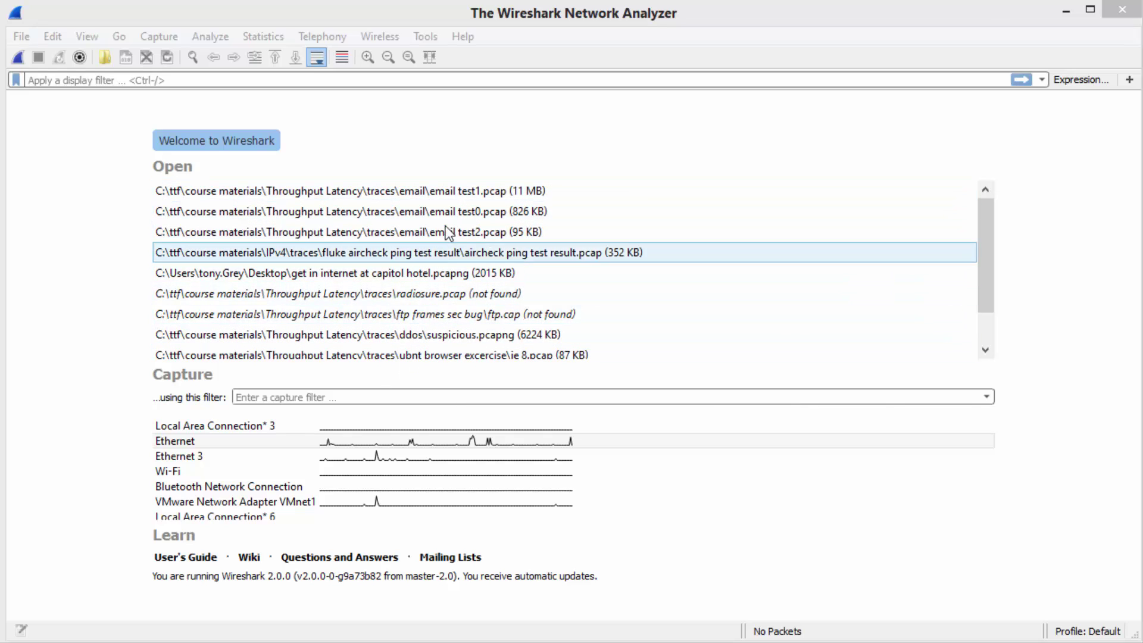
- Show the folder containing the recent capture email test0.pcap and load email test1.pcap from it into Wireshark
{"action": "right_click", "coordinate": [331, 212]}
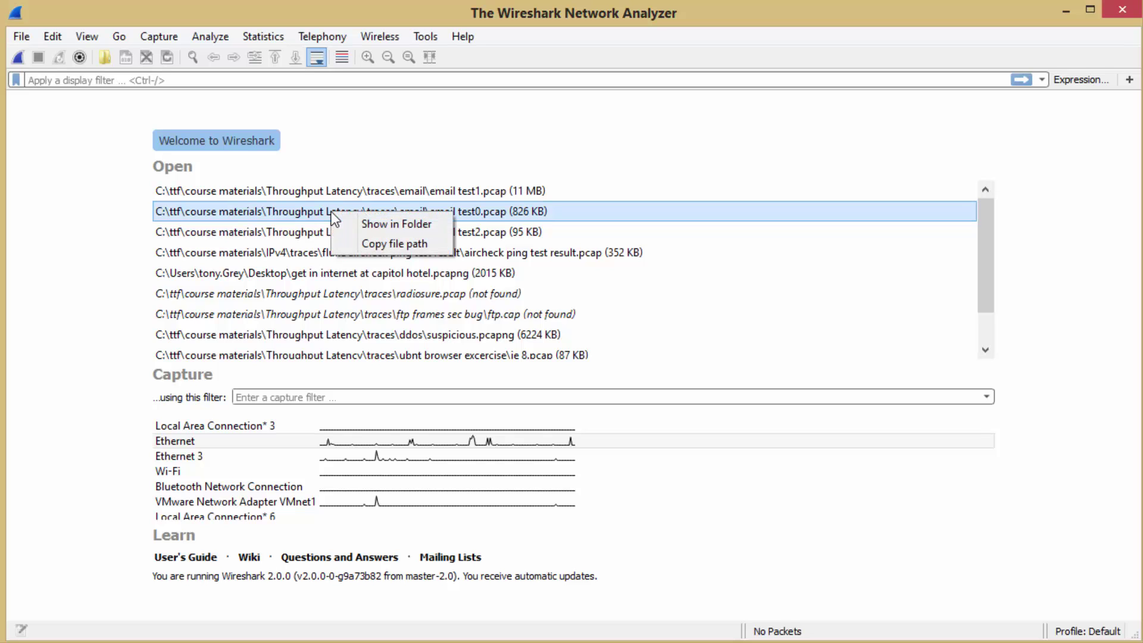
{"action": "left_click", "coordinate": [416, 224]}
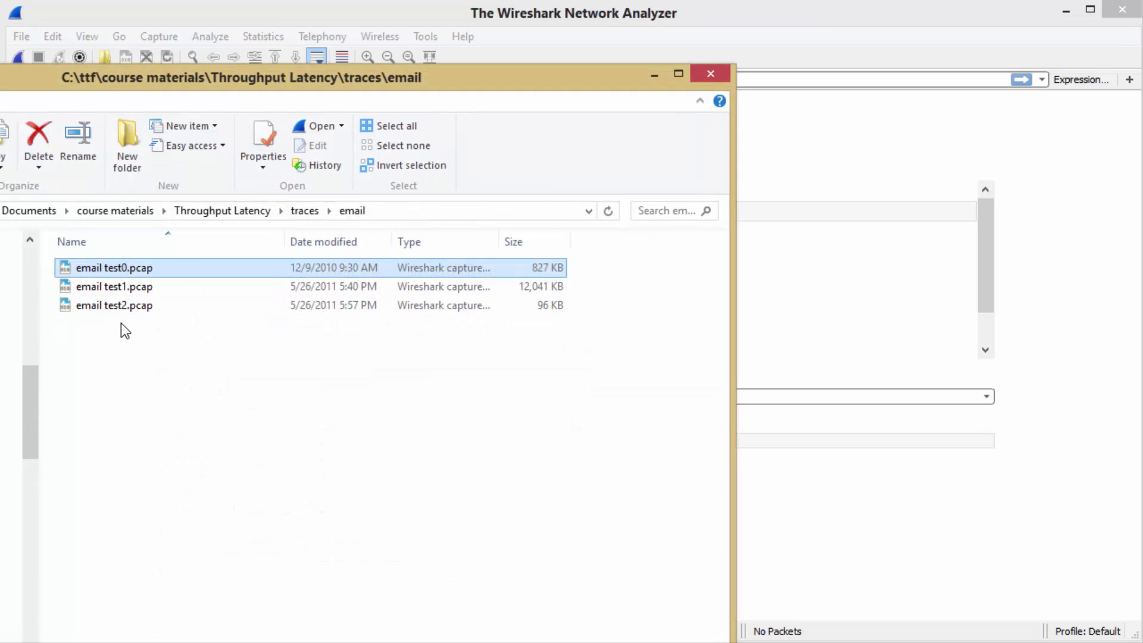
{"action": "left_click", "coordinate": [141, 292]}
{"action": "left_click_drag", "start_coordinate": [140, 292], "coordinate": [912, 298]}
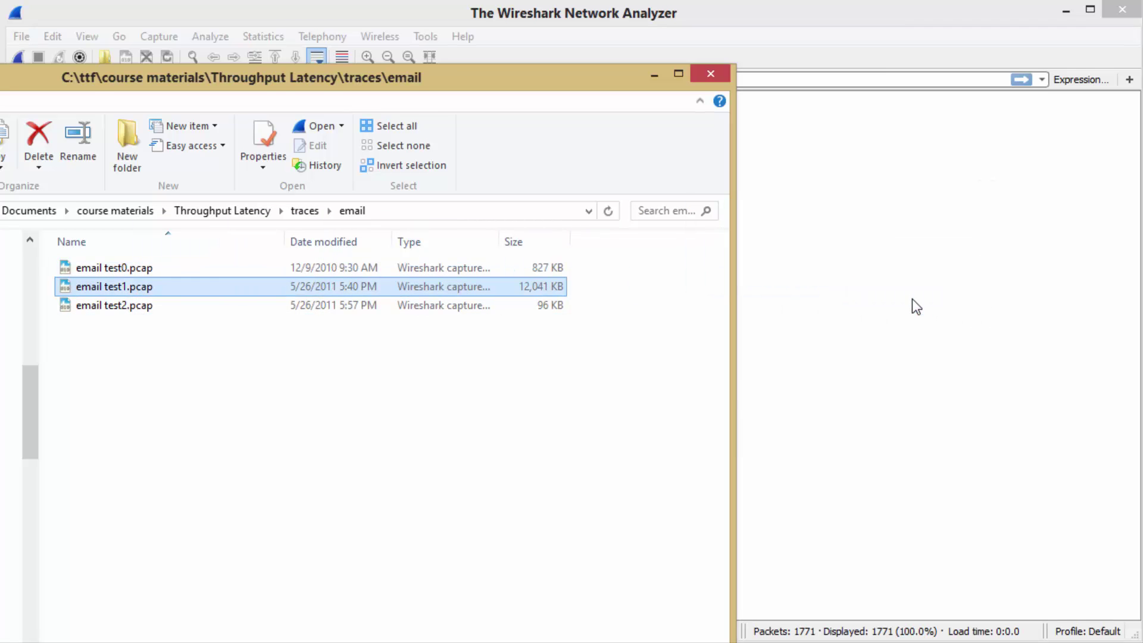
{"action": "left_click", "coordinate": [173, 641]}
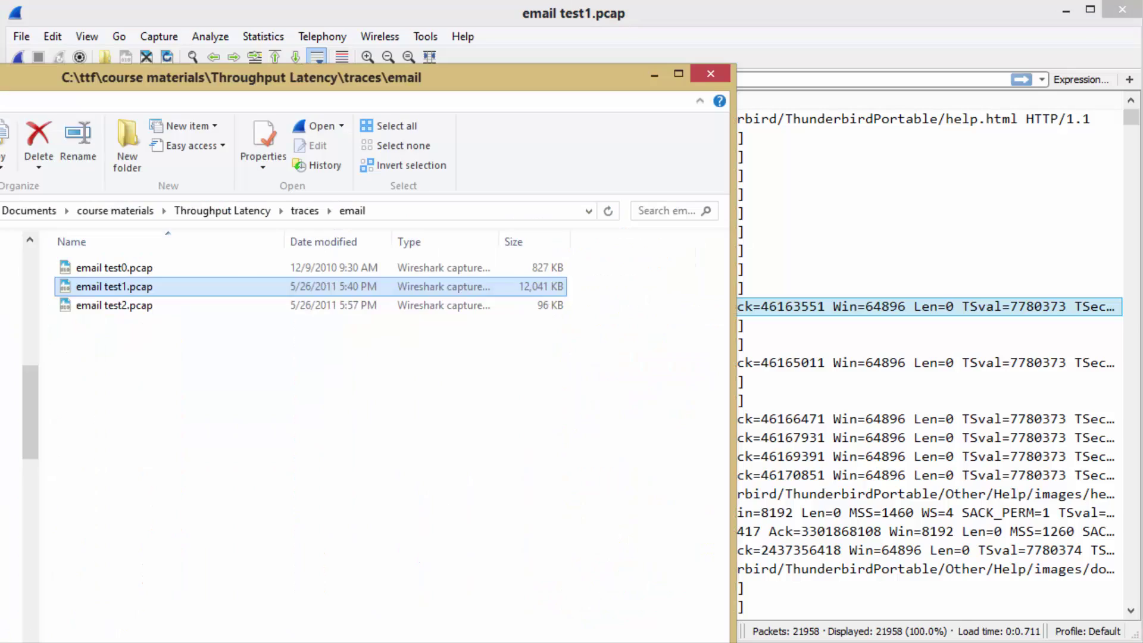
- Load email test2.pcap from the folder into Wireshark, followed by email test1.pcap and email test2.pcap together
{"action": "left_click_drag", "start_coordinate": [133, 306], "coordinate": [834, 467]}
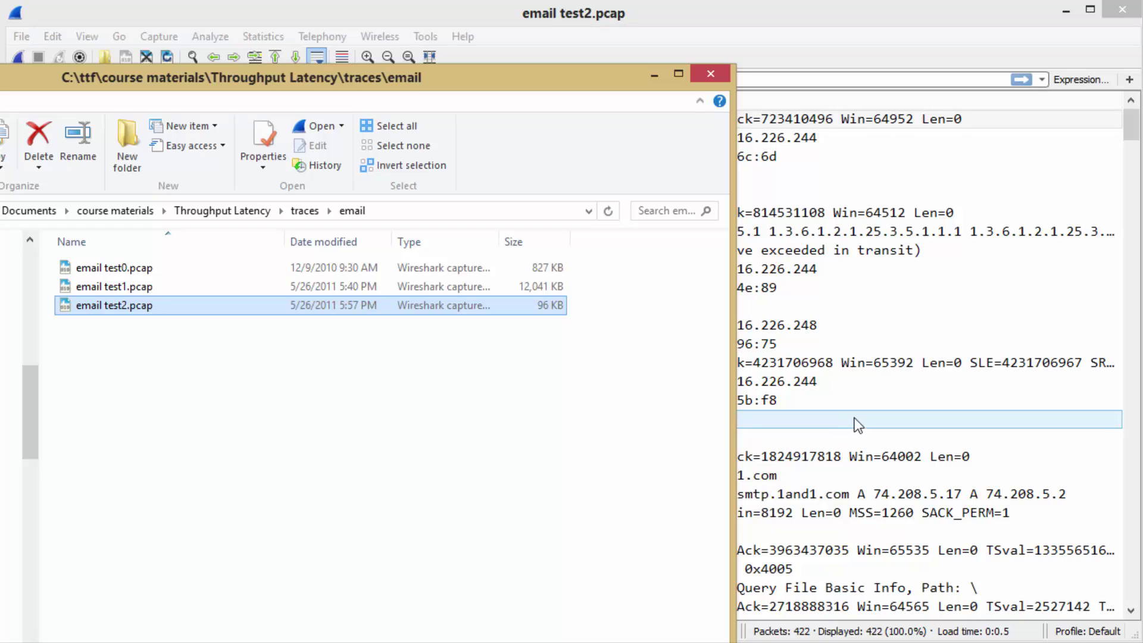
{"action": "left_click", "coordinate": [832, 395]}
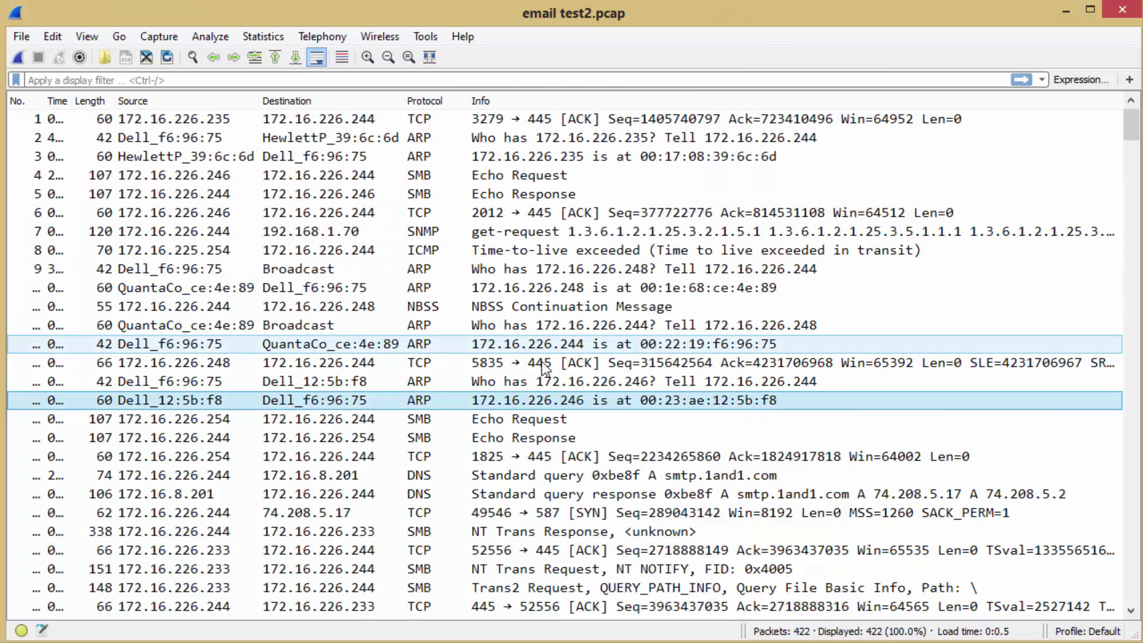
{"action": "key", "text": "alt+Tab"}
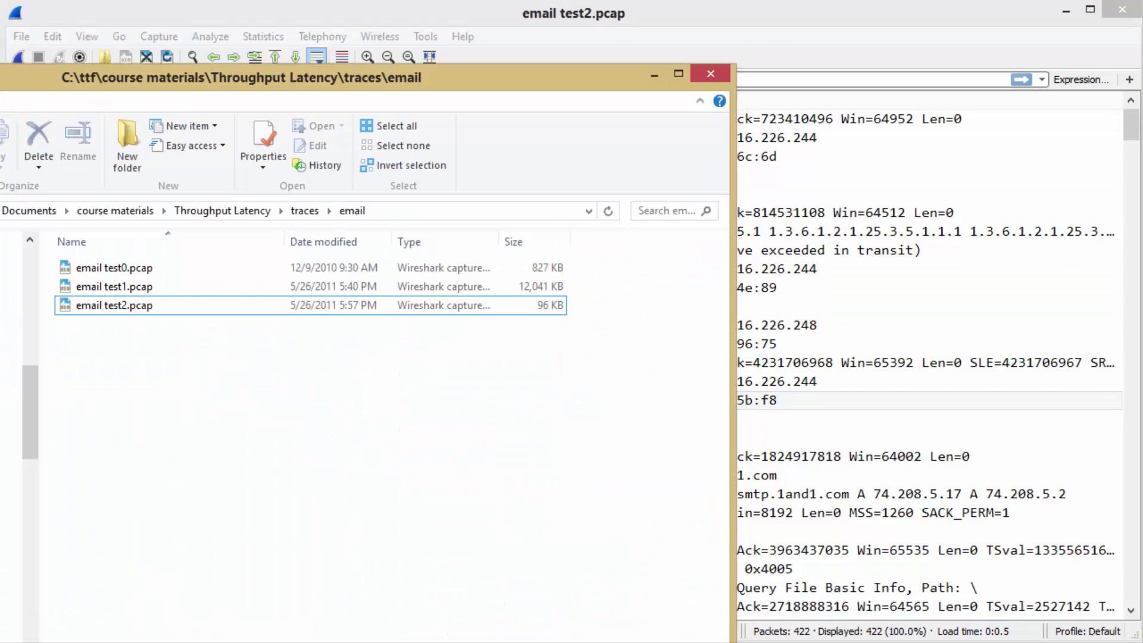
{"action": "left_click_drag", "start_coordinate": [184, 337], "coordinate": [830, 308]}
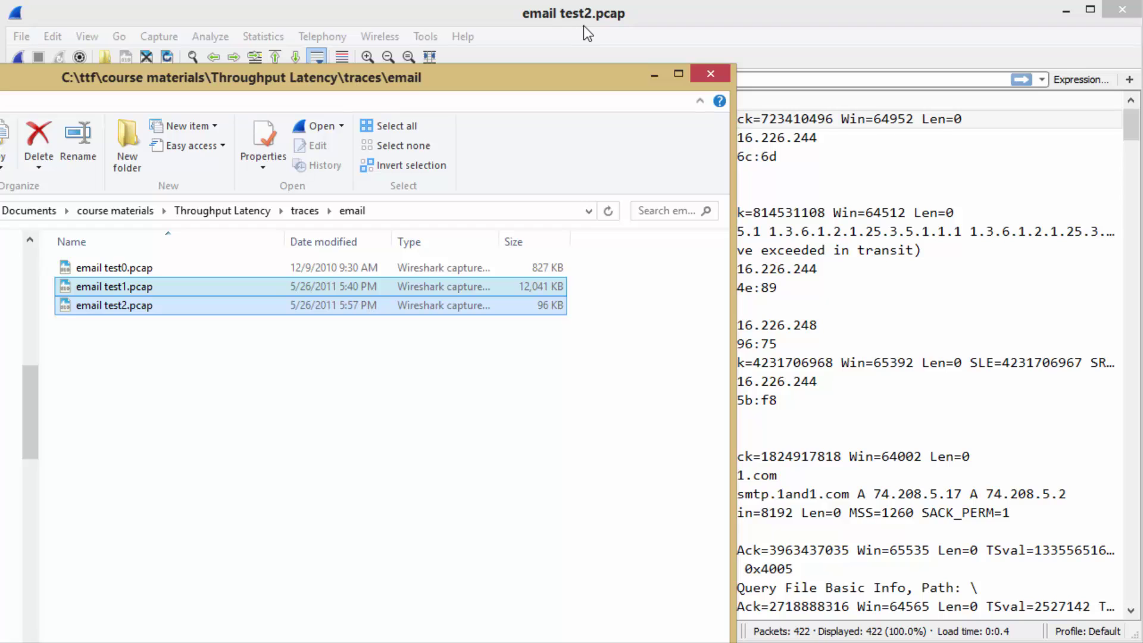
- Return to the Wireshark window and close the open capture file
{"action": "left_click", "coordinate": [294, 356]}
{"action": "left_click", "coordinate": [851, 241]}
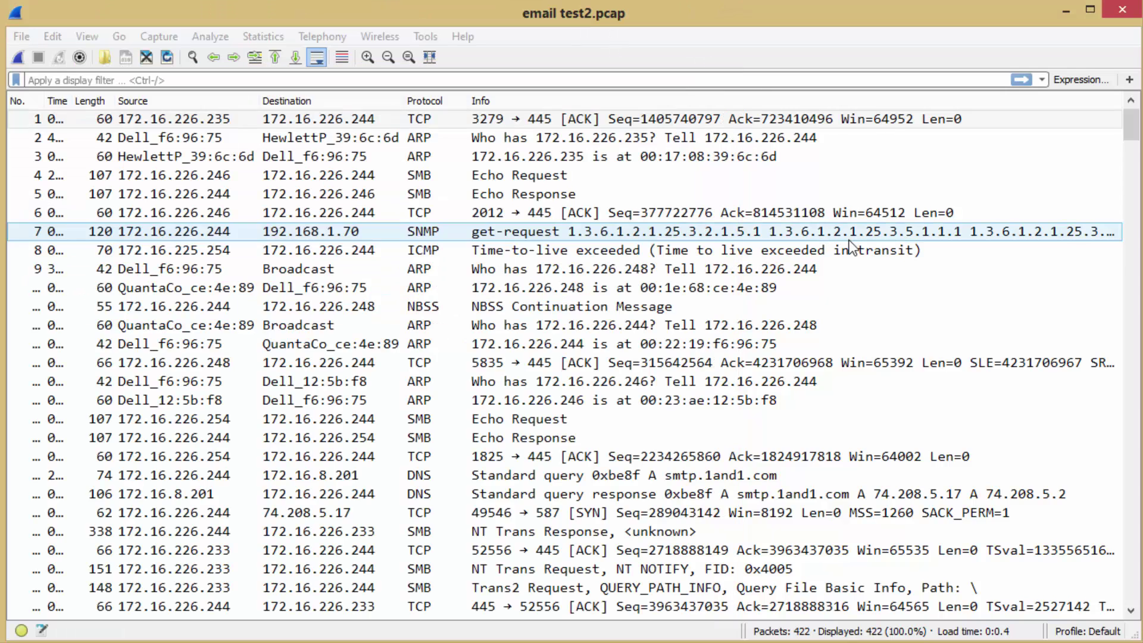
{"action": "left_click", "coordinate": [21, 37]}
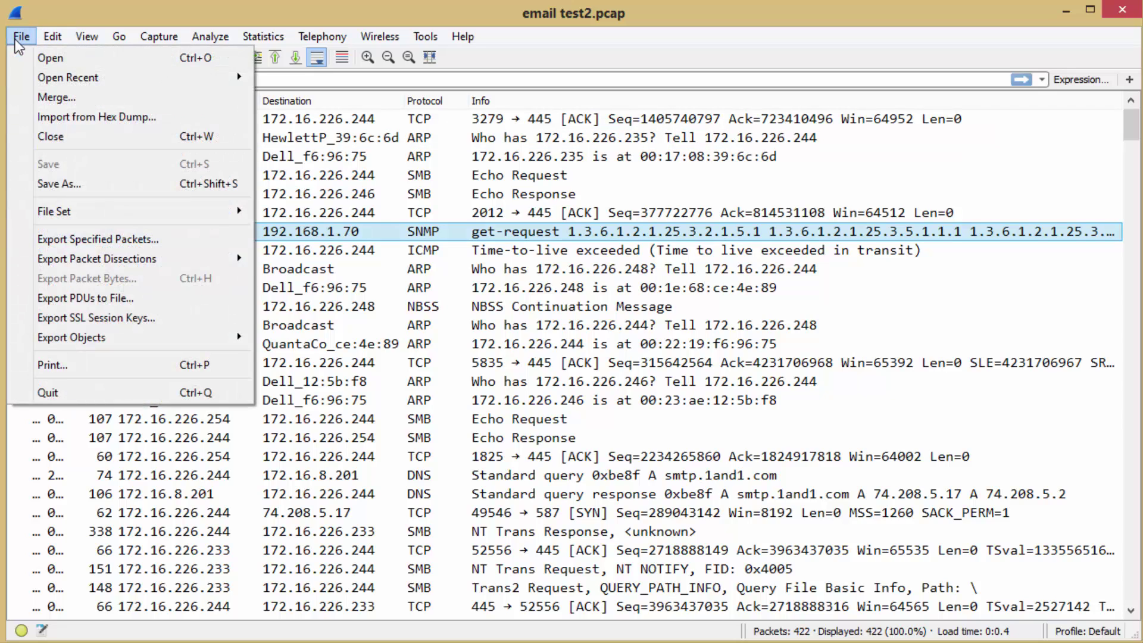
{"action": "left_click", "coordinate": [48, 137]}
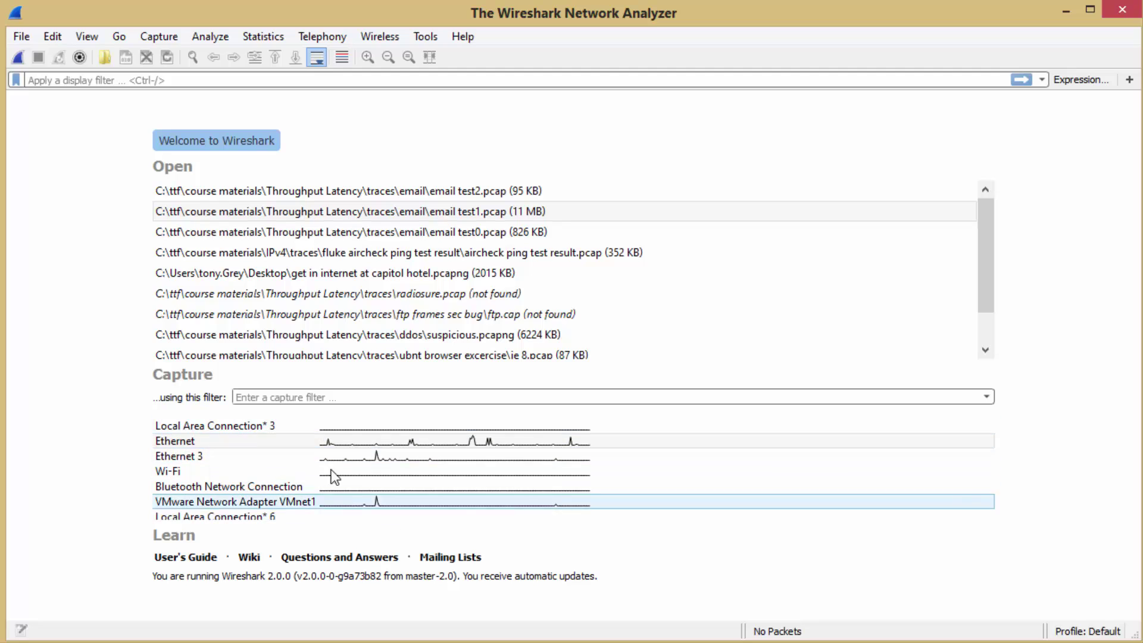
- Set the capture filter to port 80 and start capturing on the Ethernet interface
{"action": "left_click", "coordinate": [452, 442]}
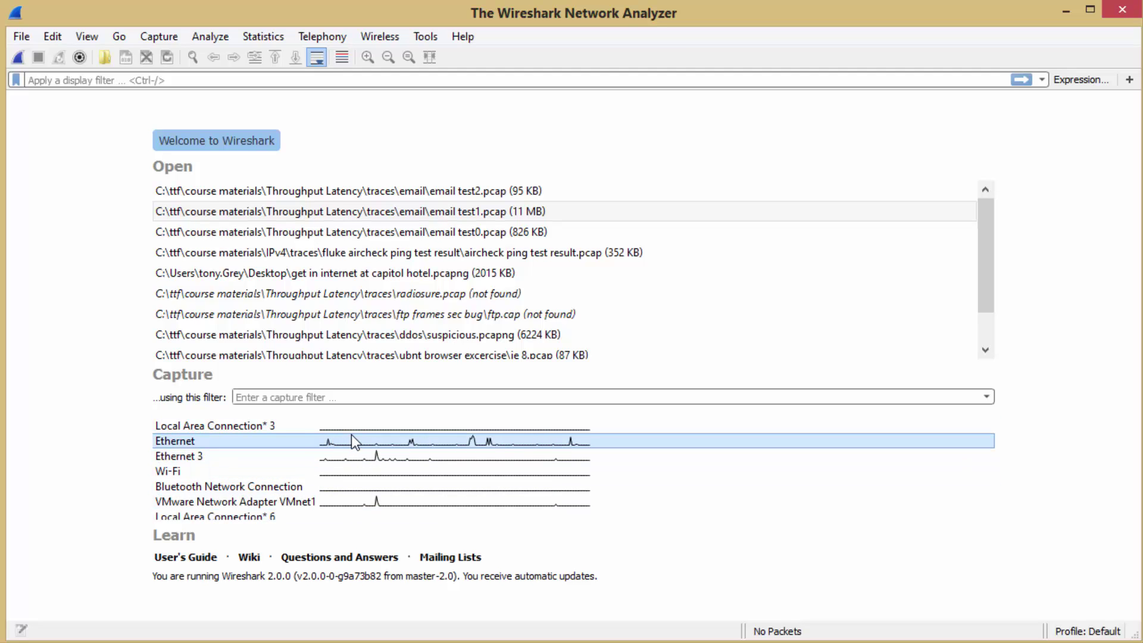
{"action": "left_click", "coordinate": [316, 397]}
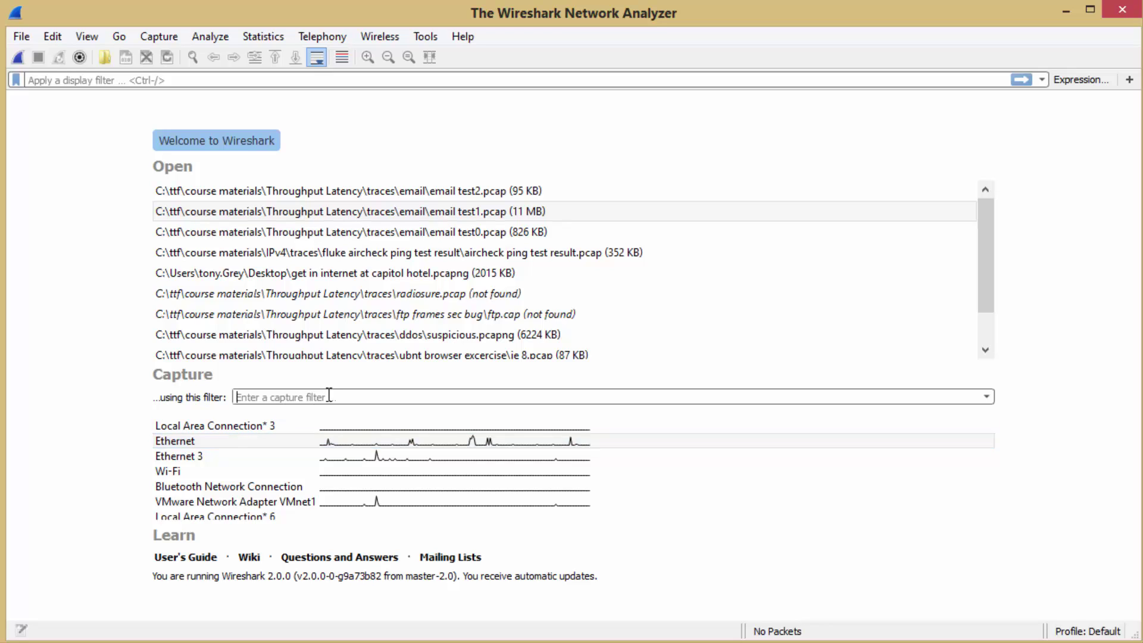
{"action": "type", "text": "port "}
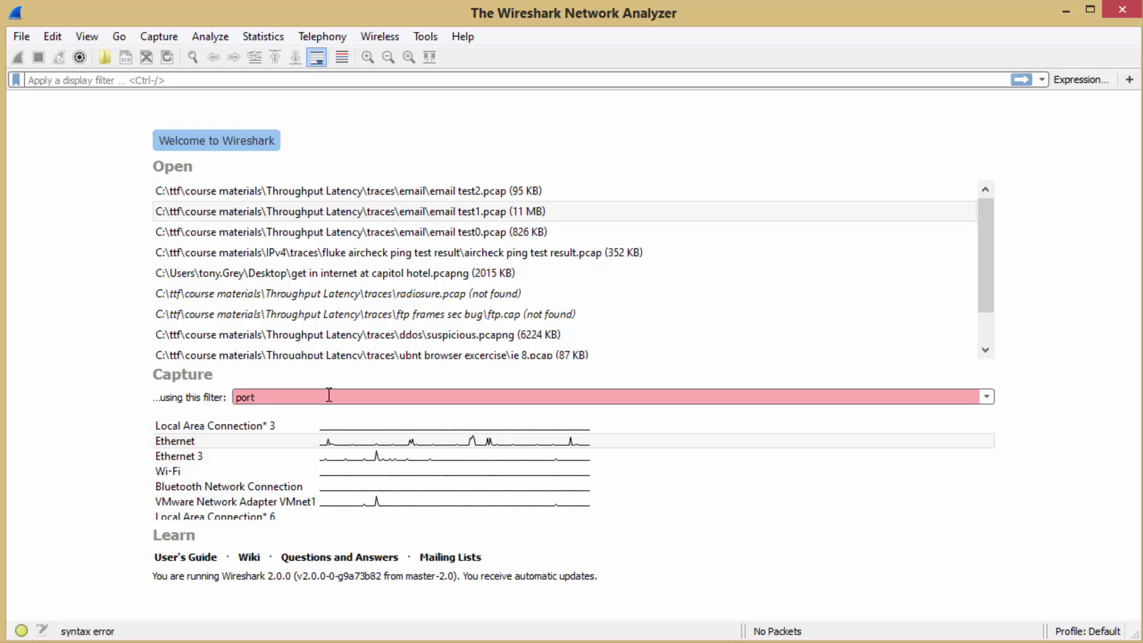
{"action": "type", "text": "80"}
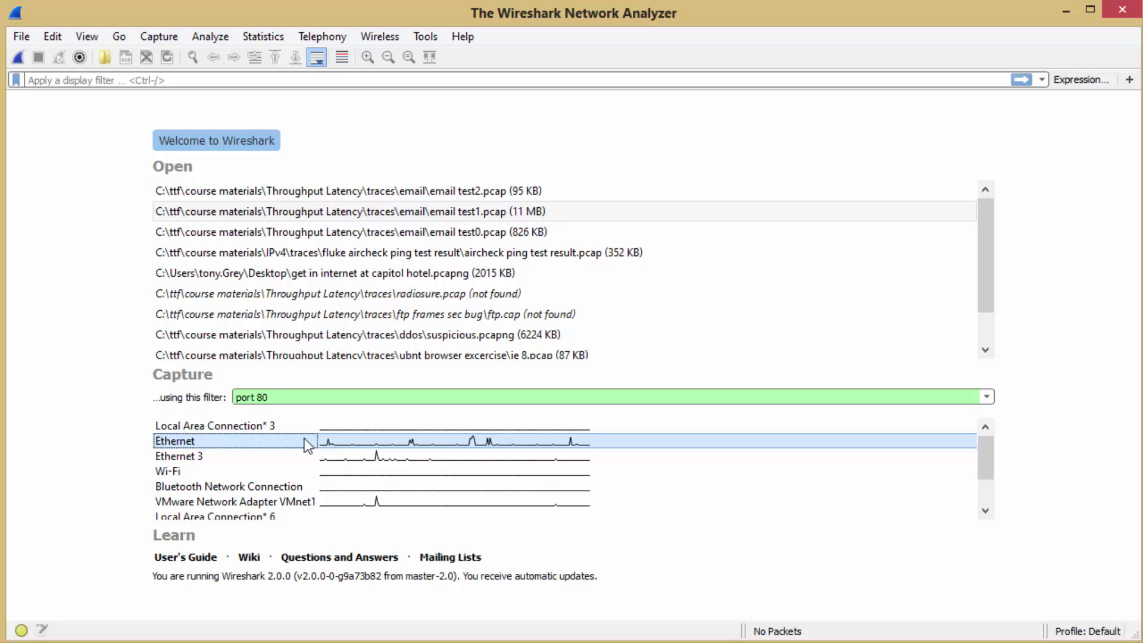
{"action": "double_click", "coordinate": [381, 446]}
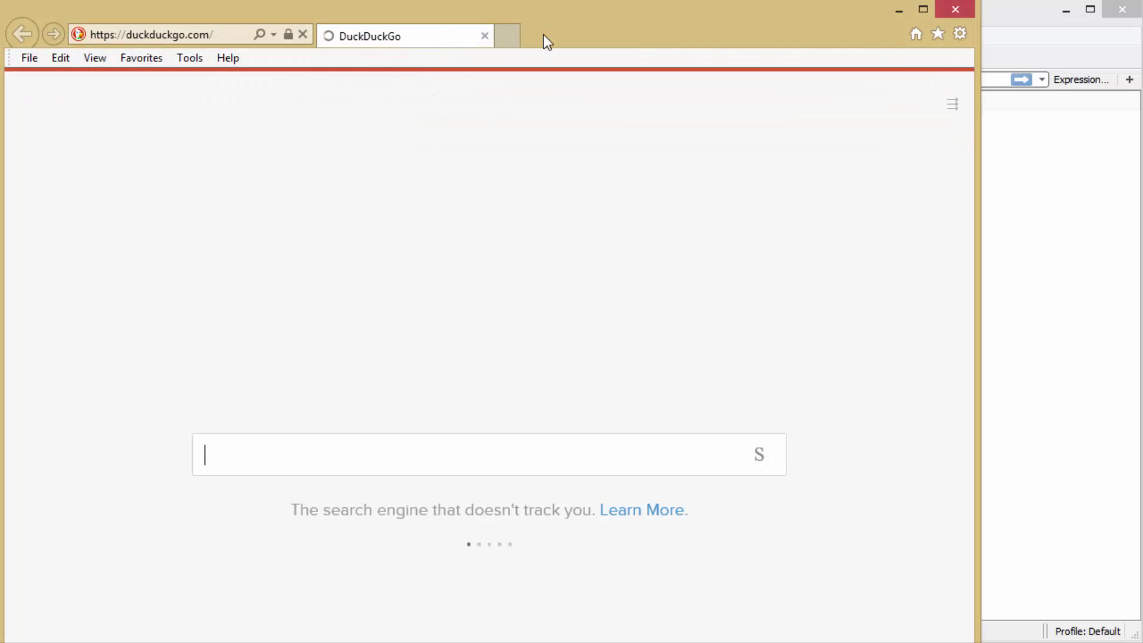
- In the web browser, load the thetechfirm.com website to generate traffic, and close the browser
{"action": "left_click", "coordinate": [194, 31]}
{"action": "type", "text": "thetechfirm"}
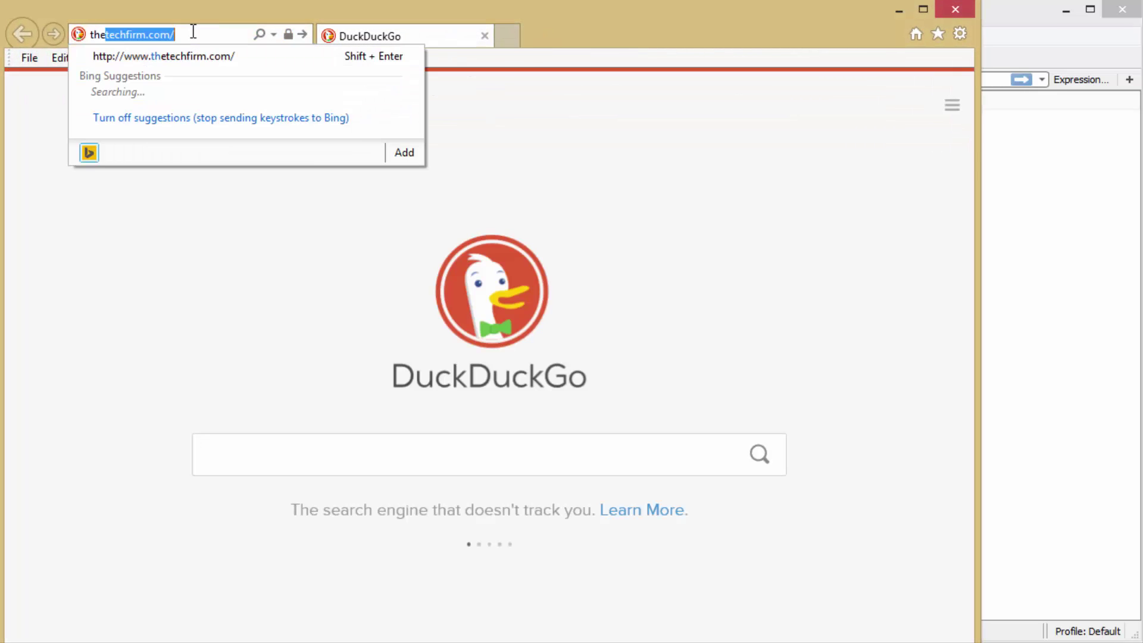
{"action": "key", "text": "Return"}
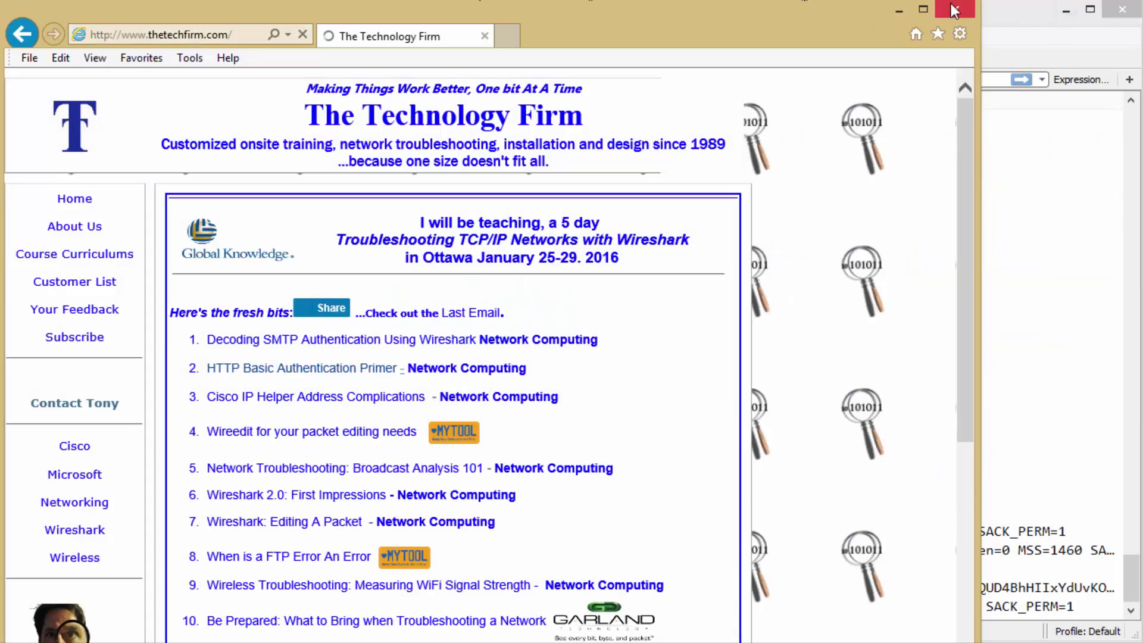
{"action": "left_click", "coordinate": [952, 6]}
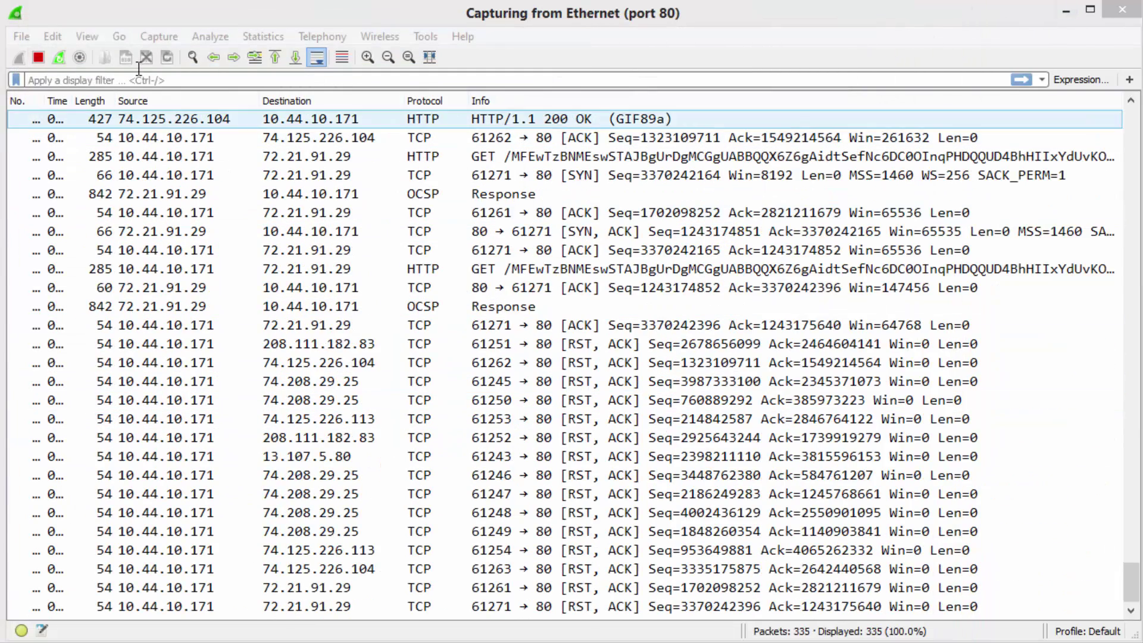
- Stop the running Ethernet capture and close it without saving the packets
{"action": "left_click", "coordinate": [38, 57]}
{"action": "left_click", "coordinate": [22, 37]}
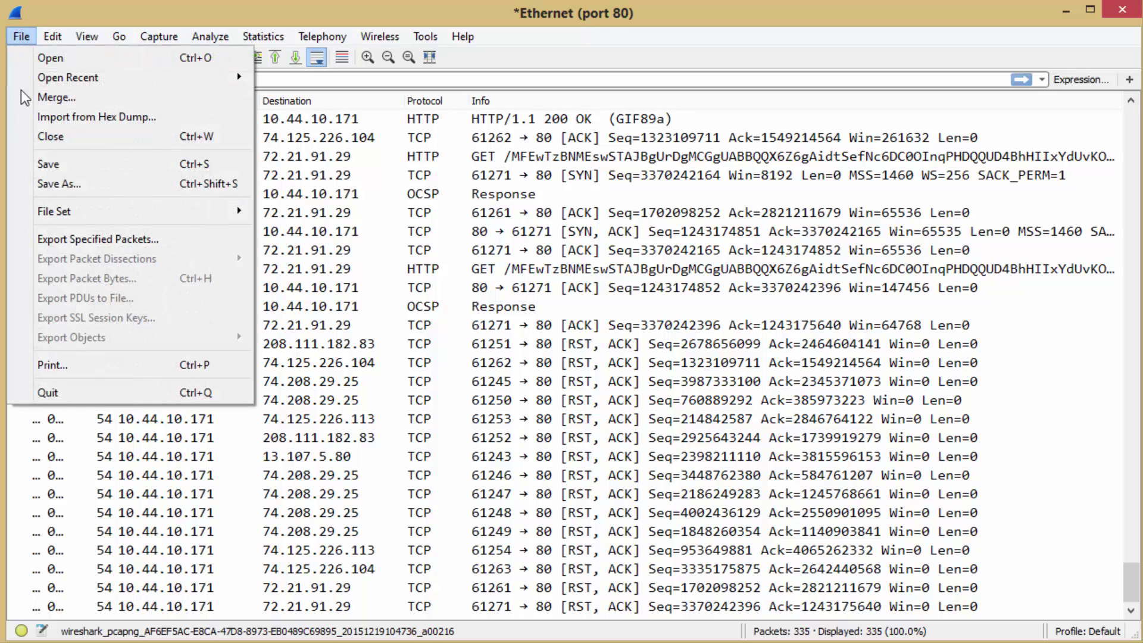
{"action": "left_click", "coordinate": [41, 142]}
{"action": "left_click", "coordinate": [471, 496]}
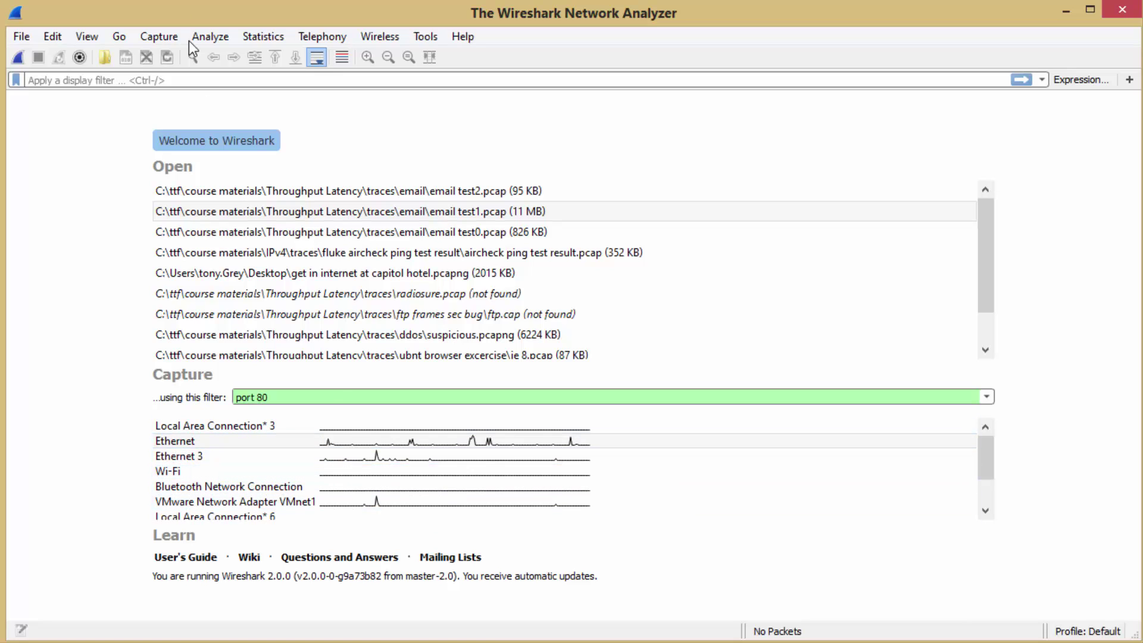
- In the capture options, set the Ethernet interface's snaplen to 120 bytes and widen the dialog to show the Capture Filter column
{"action": "left_click", "coordinate": [169, 33]}
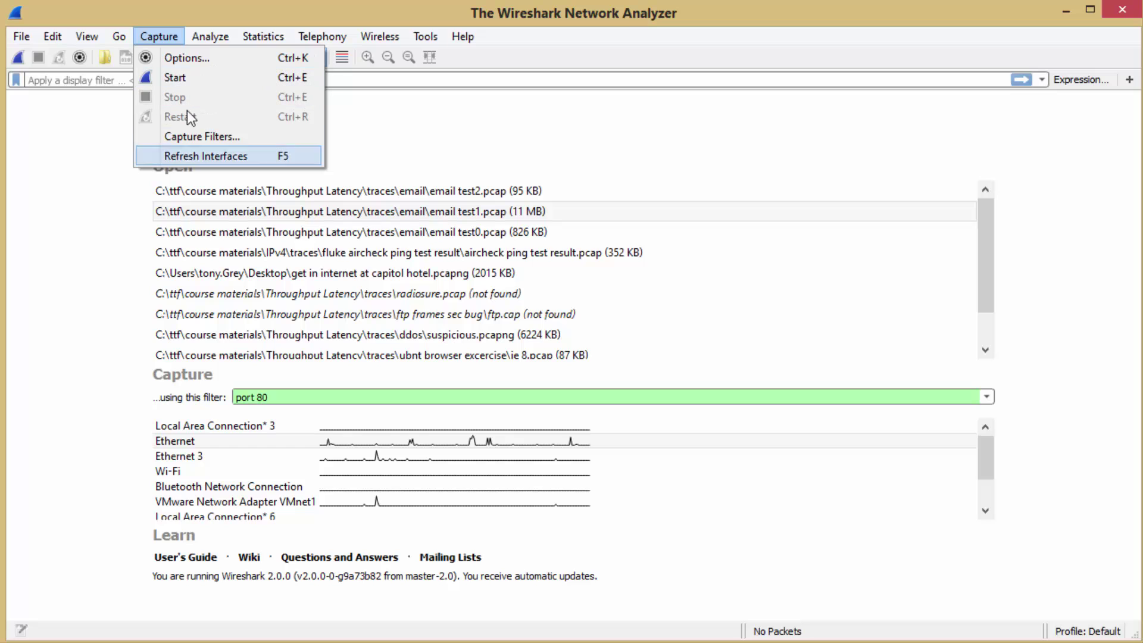
{"action": "left_click", "coordinate": [173, 59]}
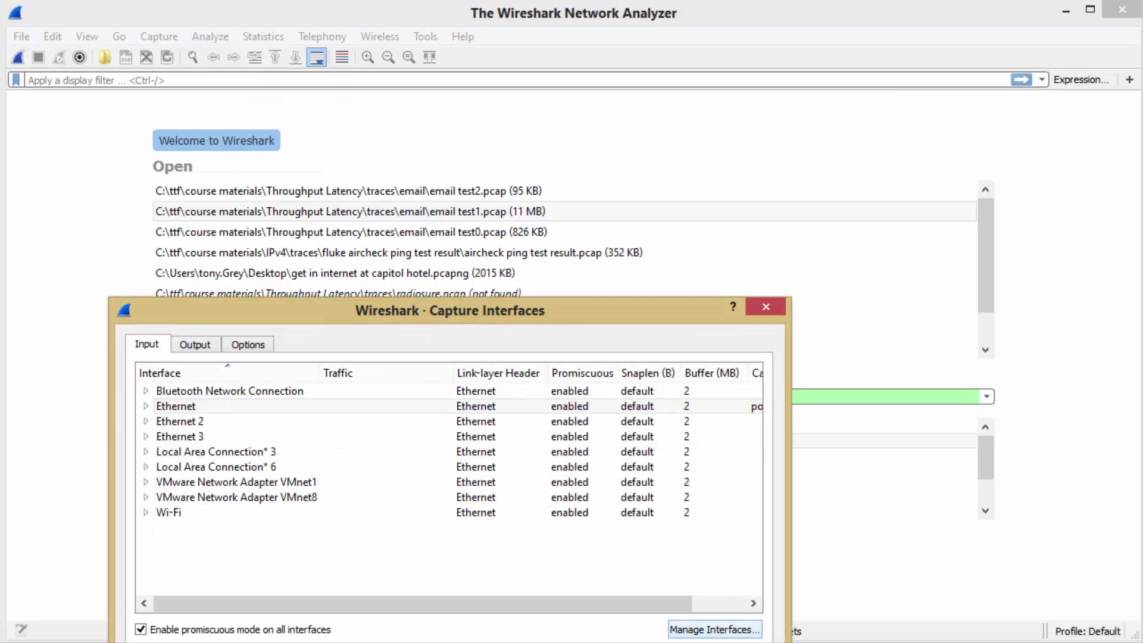
{"action": "left_click_drag", "start_coordinate": [506, 314], "coordinate": [533, 169]}
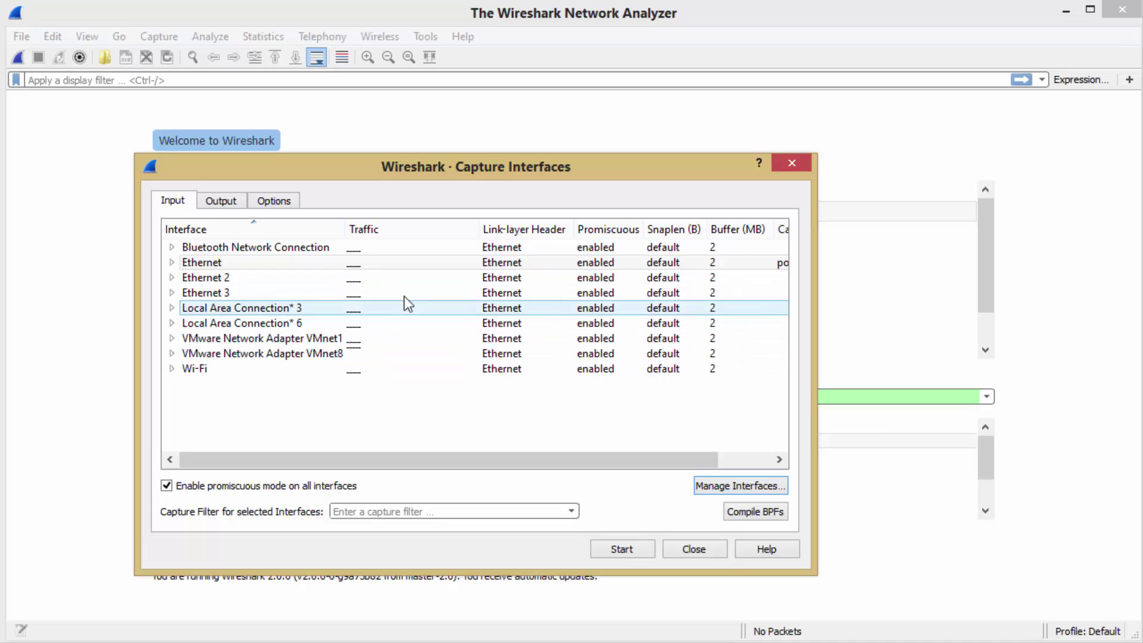
{"action": "left_click", "coordinate": [209, 263]}
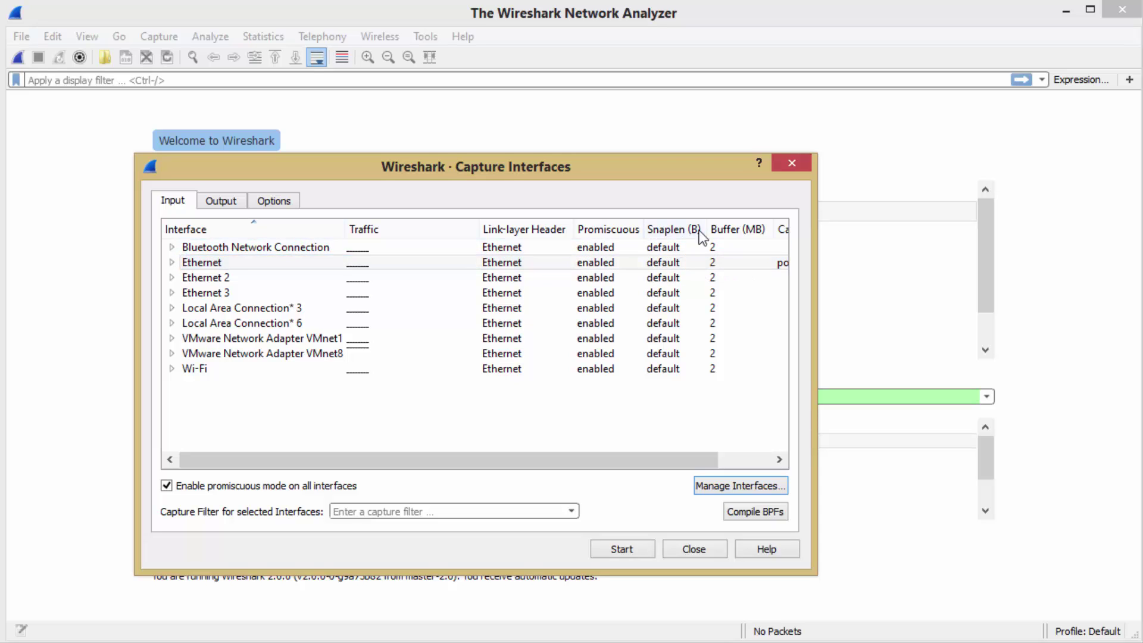
{"action": "left_click", "coordinate": [635, 261]}
{"action": "left_click", "coordinate": [680, 266]}
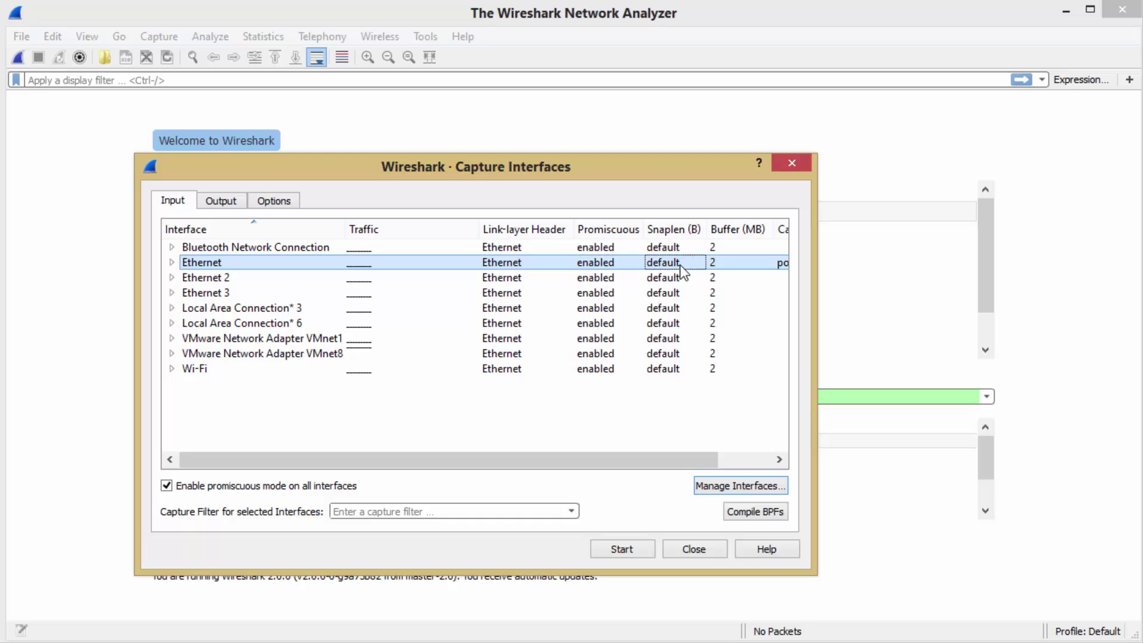
{"action": "double_click", "coordinate": [692, 265]}
{"action": "type", "text": "120"}
{"action": "left_click_drag", "start_coordinate": [709, 459], "coordinate": [650, 463]}
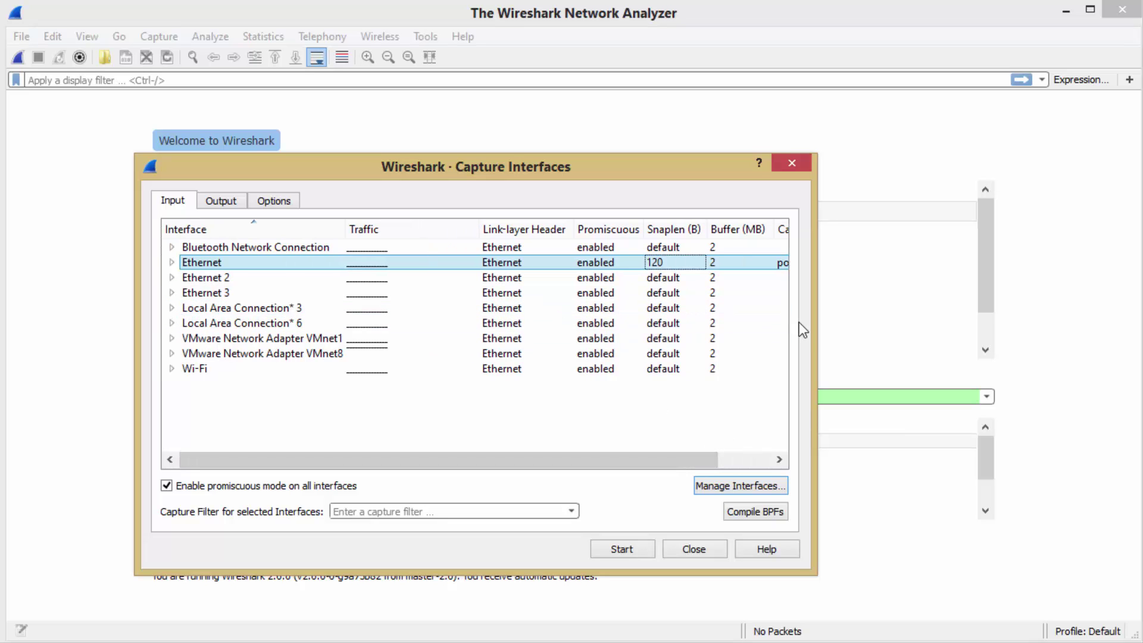
{"action": "left_click_drag", "start_coordinate": [814, 322], "coordinate": [920, 322]}
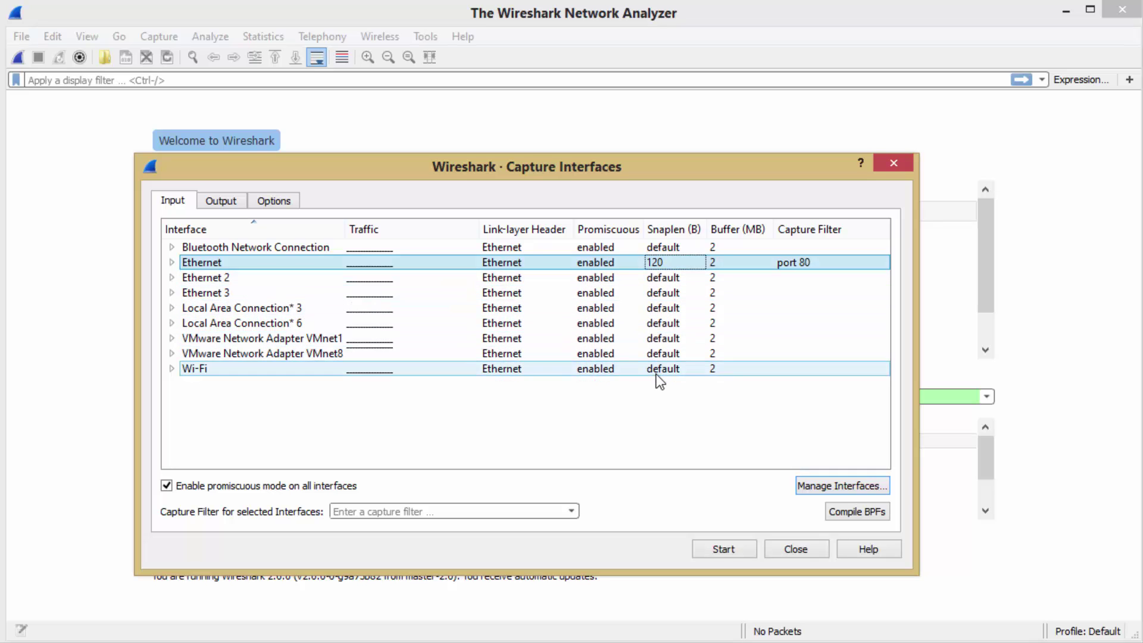
- Examine the IP addresses of the Ethernet, VMware Network Adapter VMnet1 and VMnet8 interfaces
{"action": "left_click", "coordinate": [172, 264]}
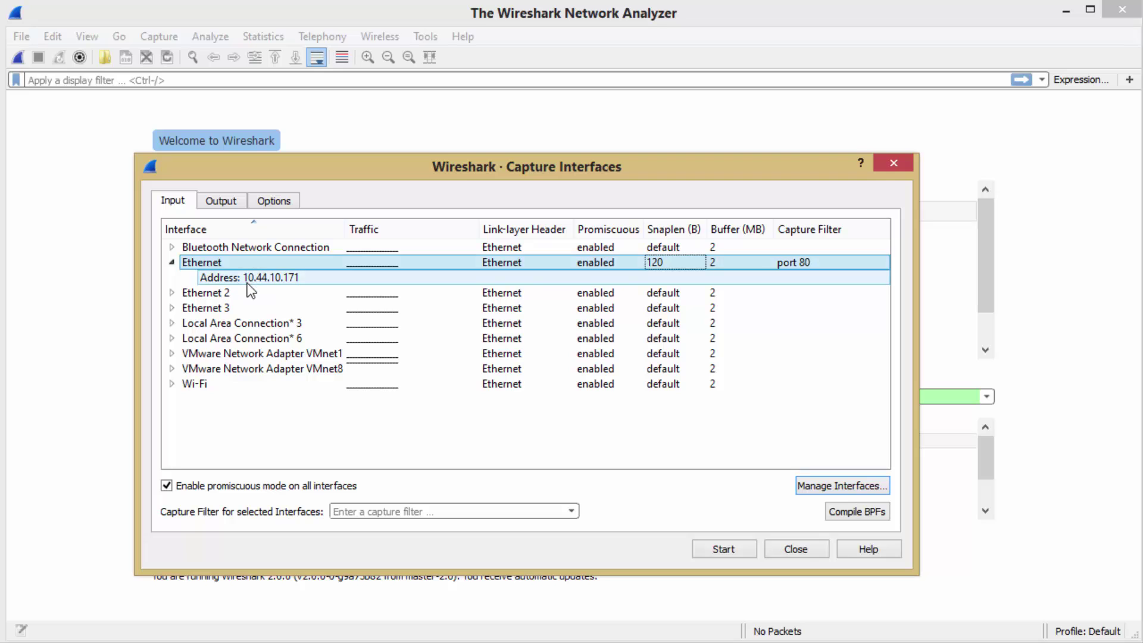
{"action": "left_click", "coordinate": [267, 279]}
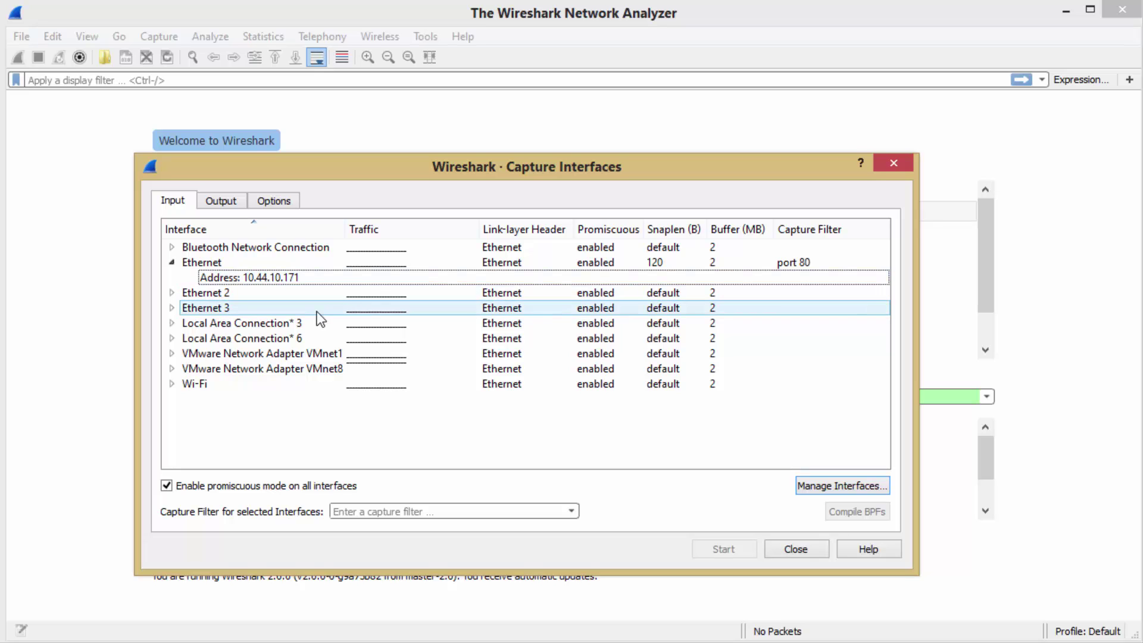
{"action": "left_click", "coordinate": [172, 354]}
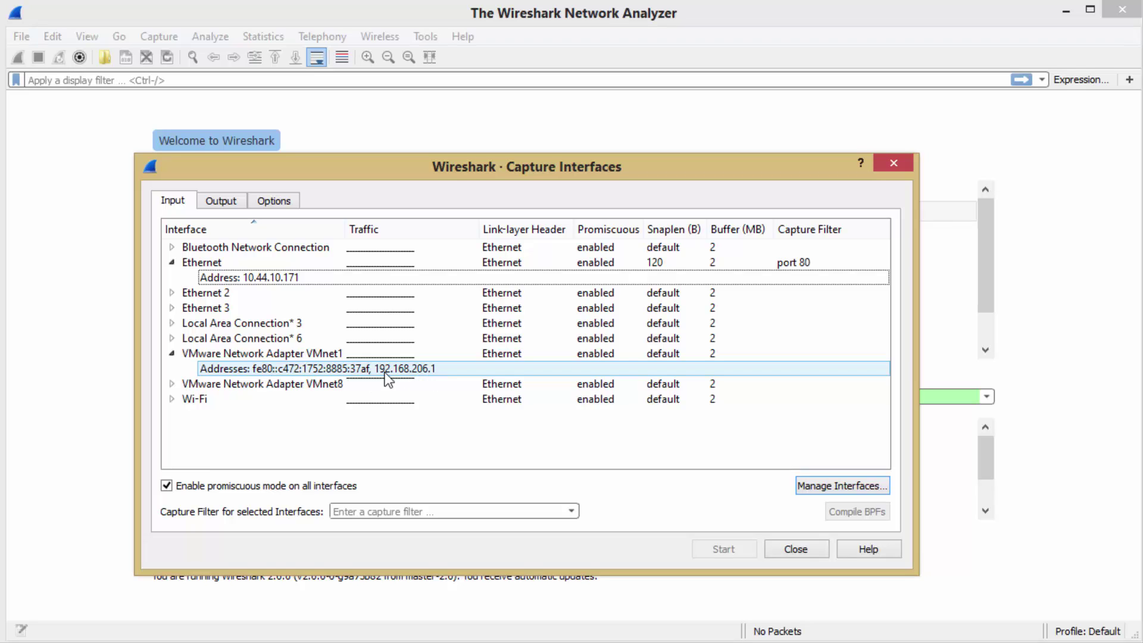
{"action": "left_click", "coordinate": [348, 384]}
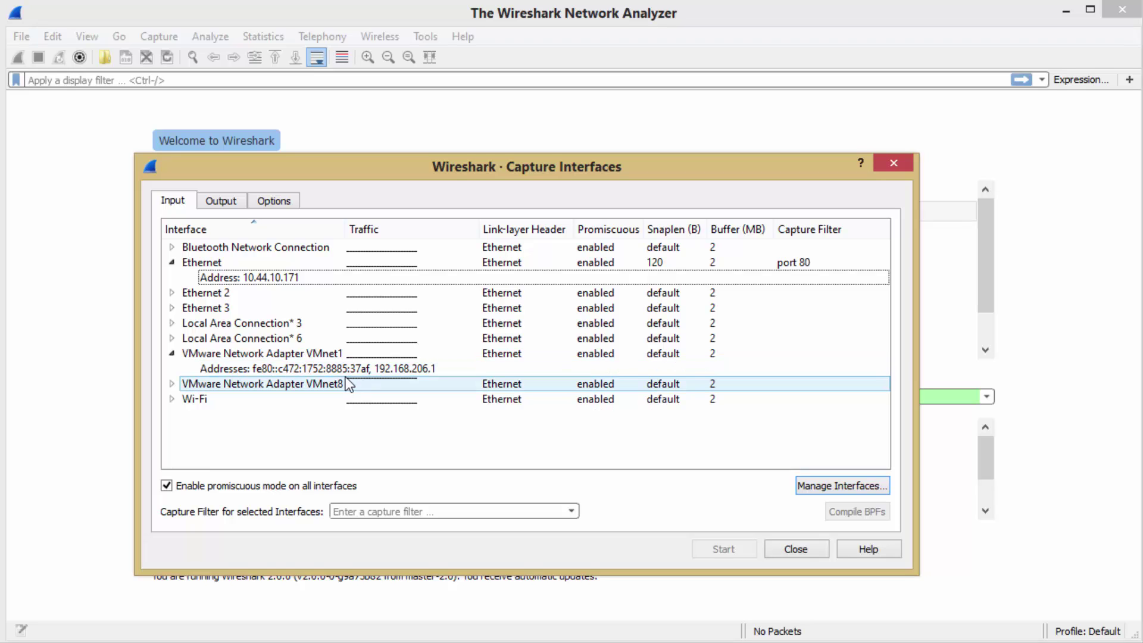
{"action": "mouse_move", "coordinate": [344, 379]}
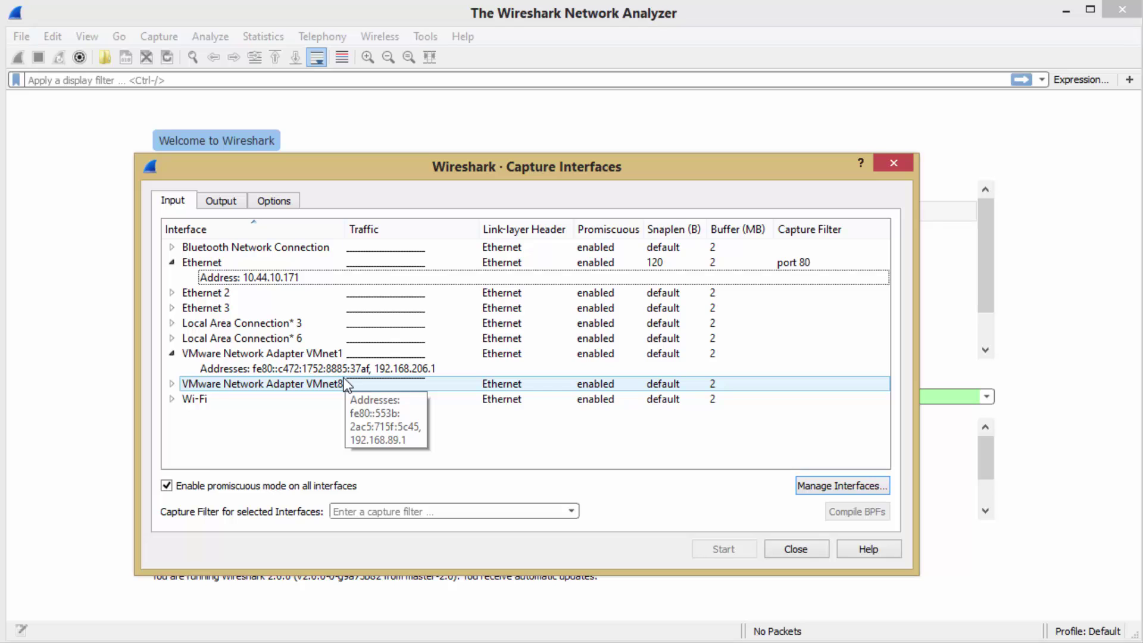
{"action": "left_click", "coordinate": [263, 369]}
- In the interface management settings, hide the local interface Ethernet 3 and give it the comment "dont need this"
{"action": "left_click", "coordinate": [852, 489]}
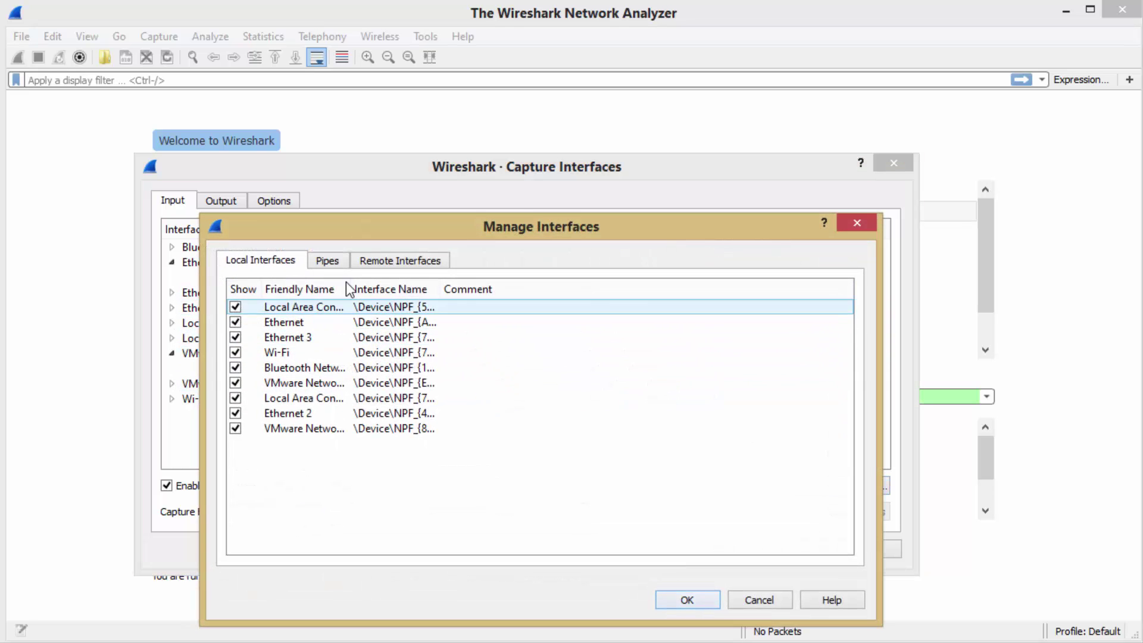
{"action": "left_click_drag", "start_coordinate": [365, 240], "coordinate": [356, 175]}
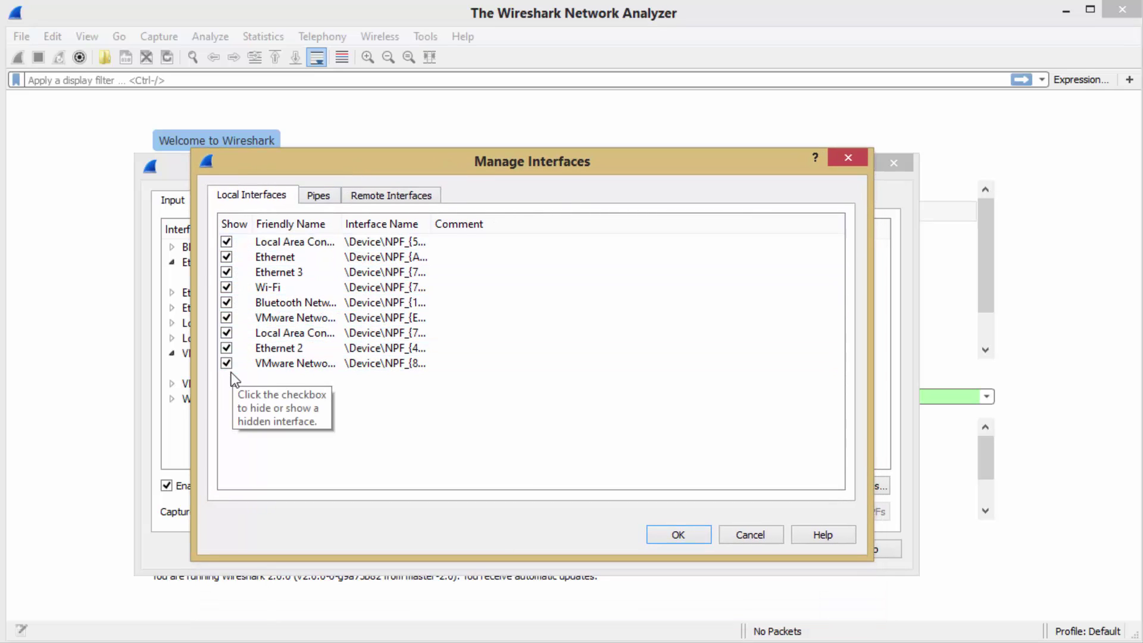
{"action": "left_click", "coordinate": [227, 272]}
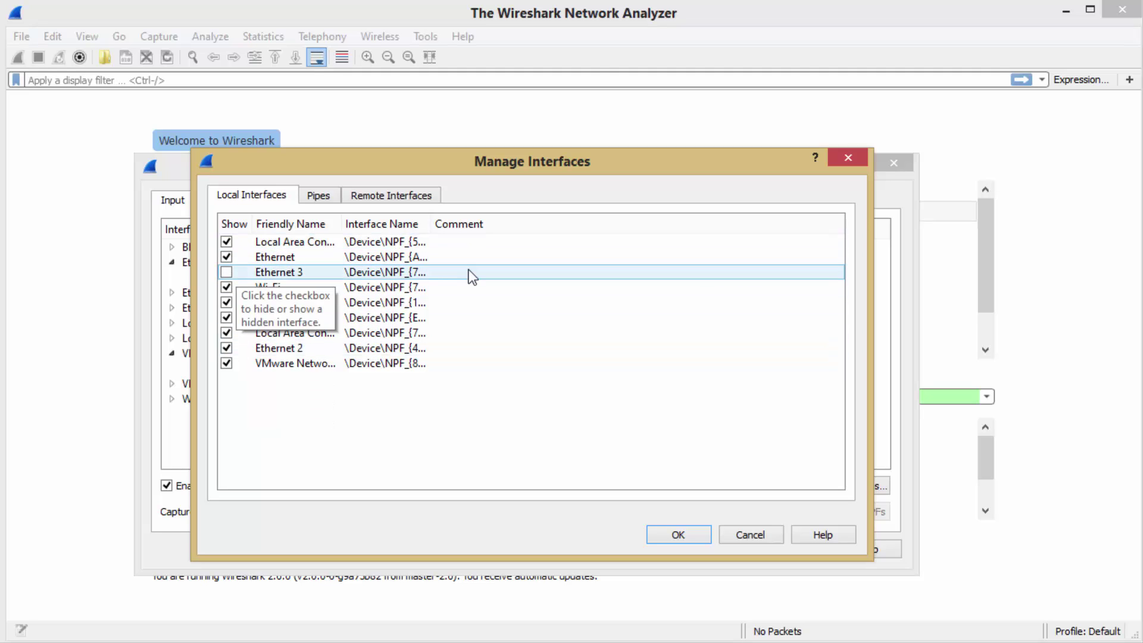
{"action": "double_click", "coordinate": [495, 273]}
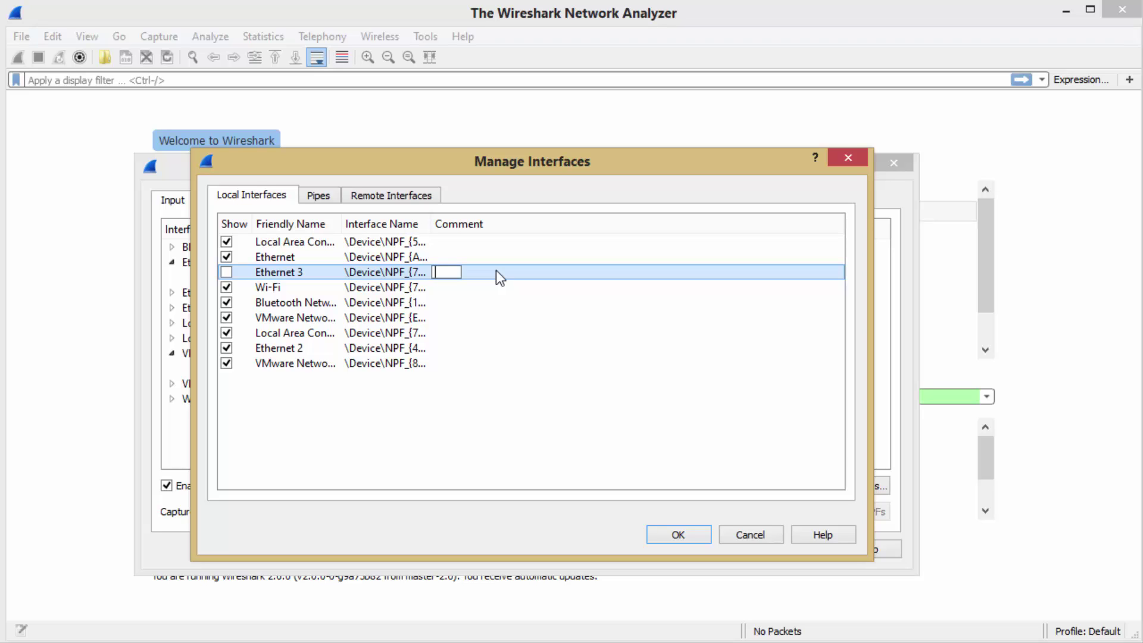
{"action": "type", "text": "dont need this"}
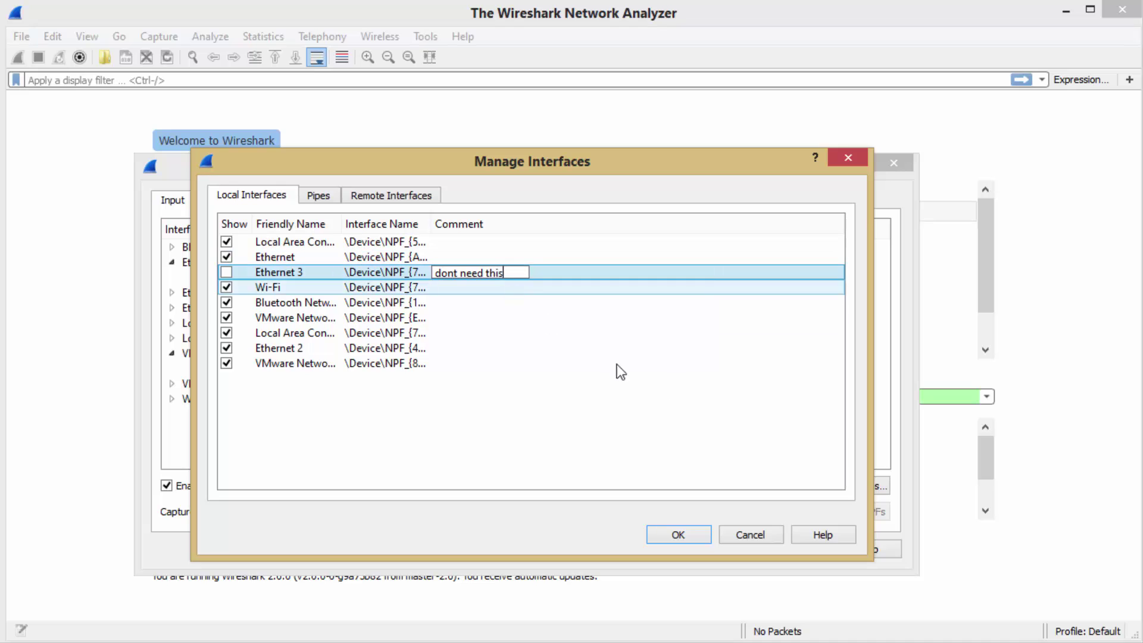
{"action": "left_click", "coordinate": [672, 535]}
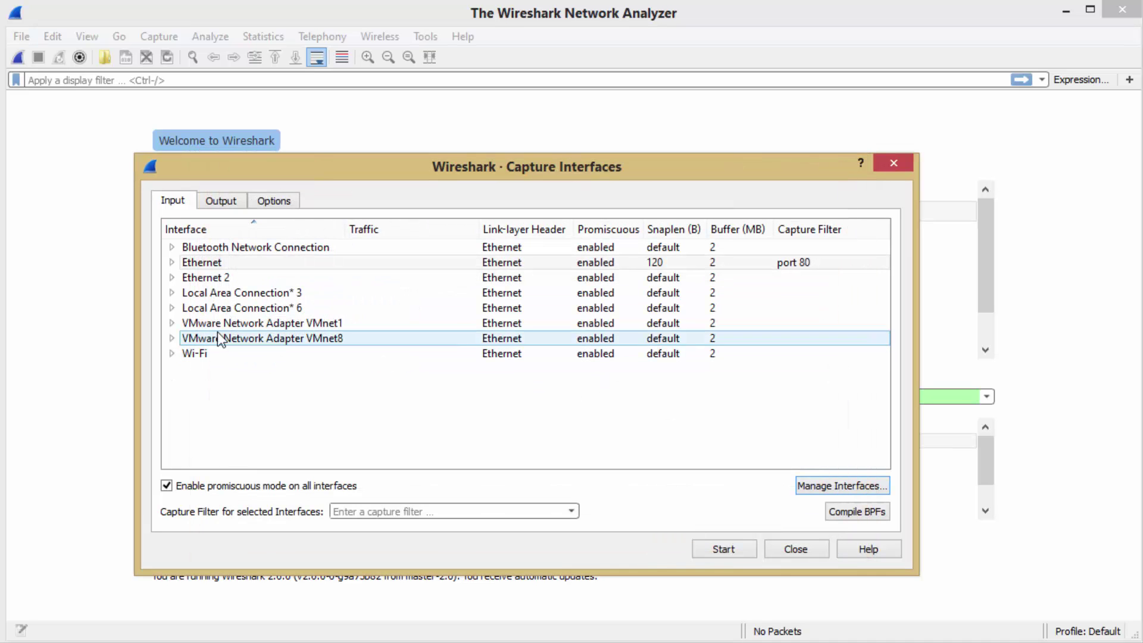
- Enable automatic creation of new files and the ring buffer in the capture output settings, and review the display and automatic stop options
{"action": "mouse_move", "coordinate": [233, 259]}
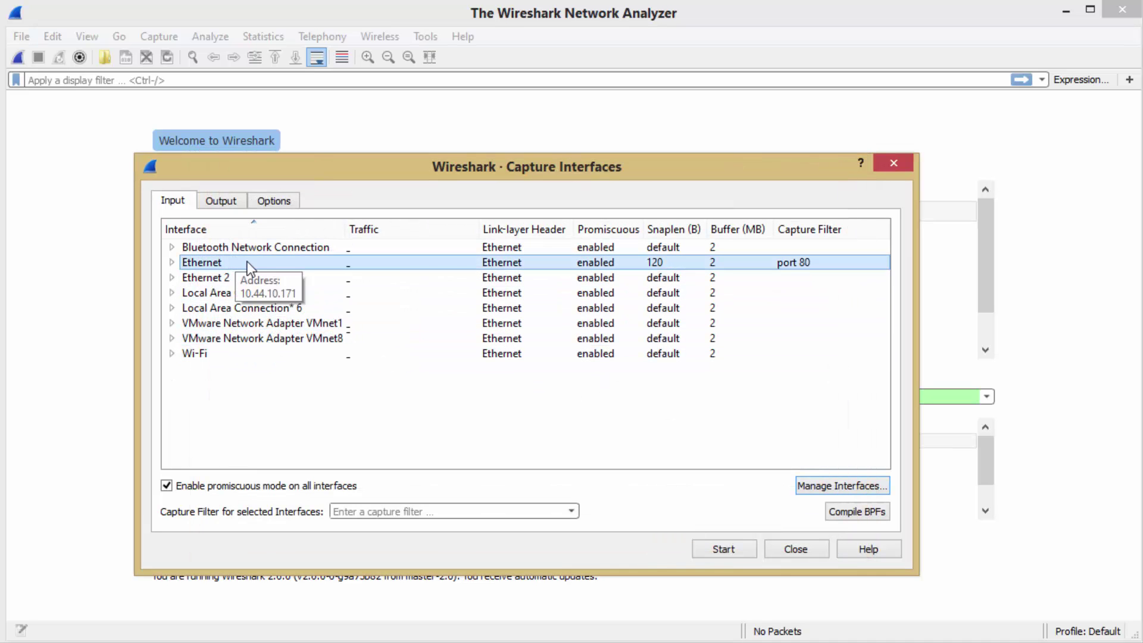
{"action": "left_click", "coordinate": [220, 202]}
{"action": "left_click", "coordinate": [274, 202]}
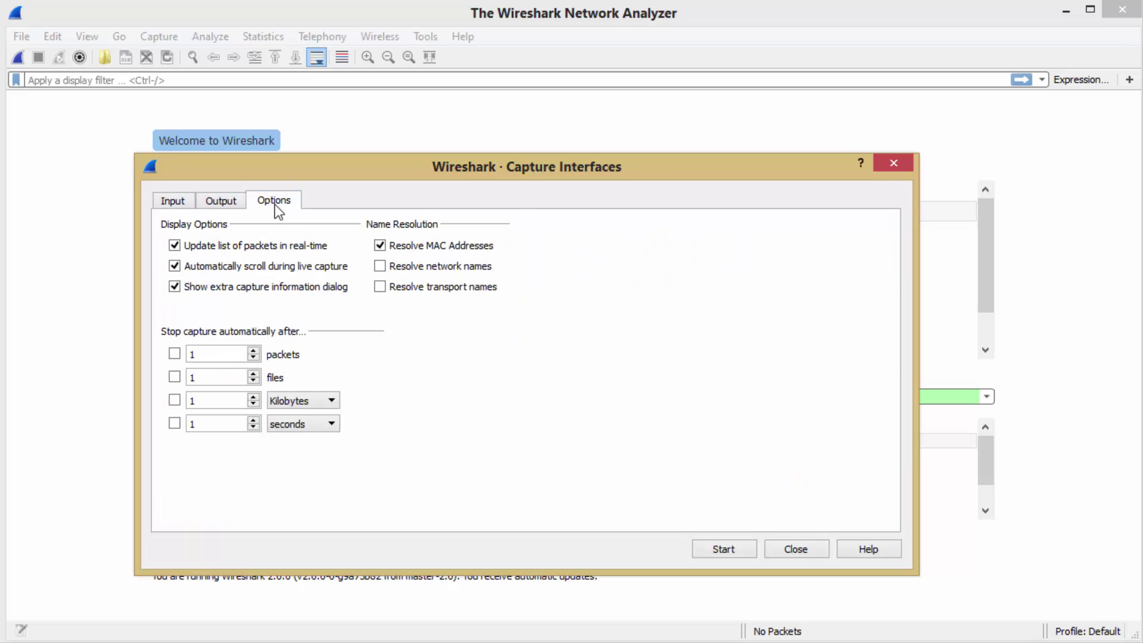
{"action": "left_click", "coordinate": [220, 204]}
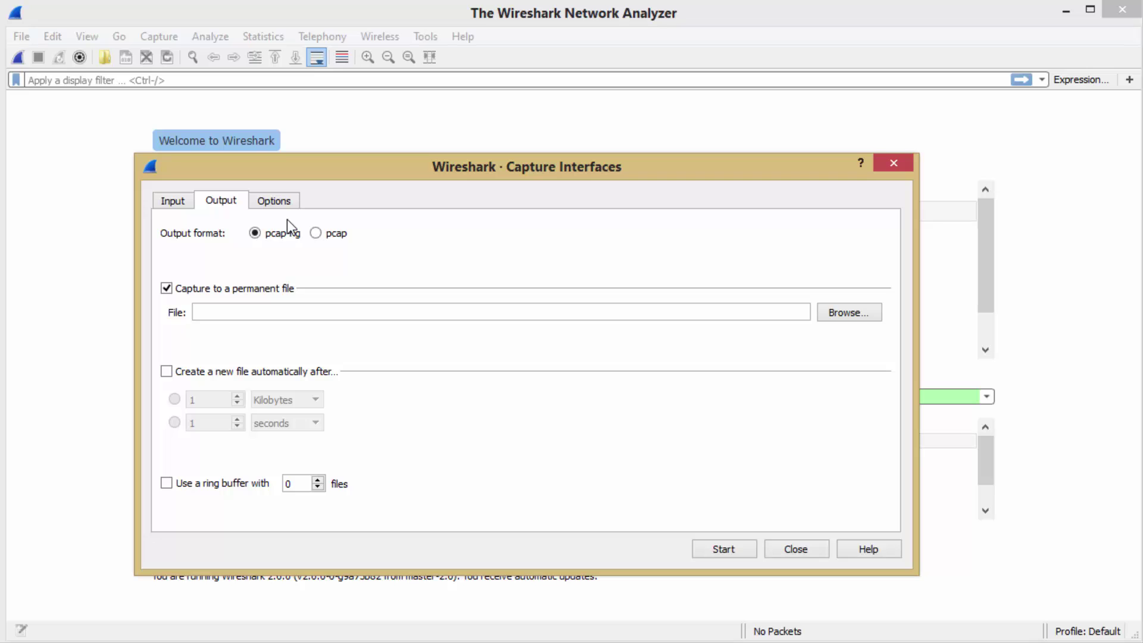
{"action": "left_click", "coordinate": [247, 314]}
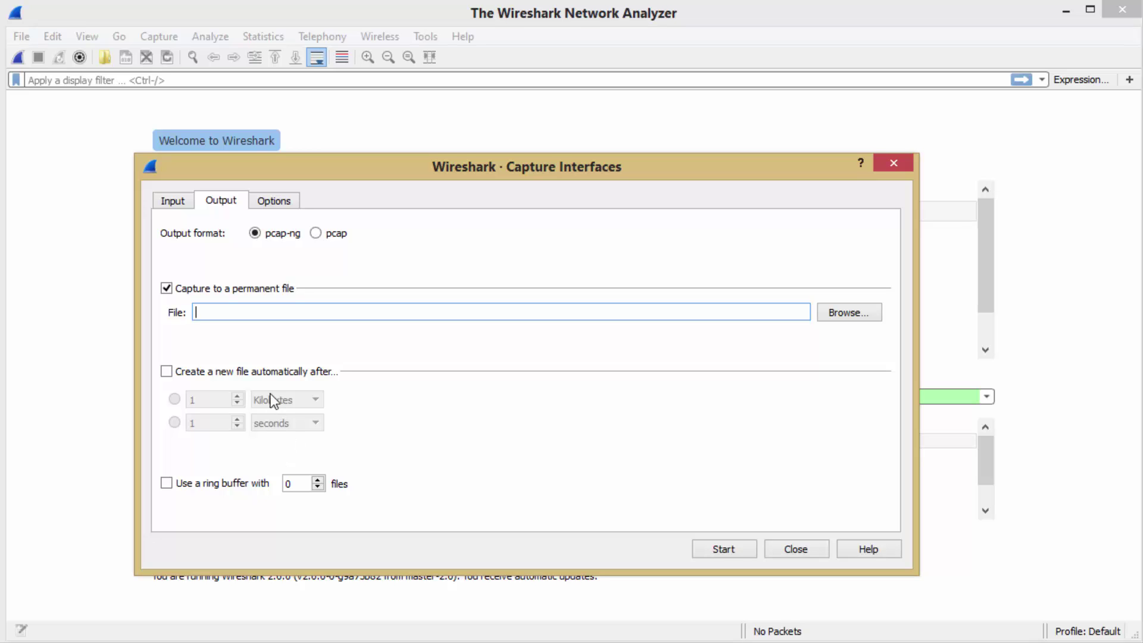
{"action": "left_click", "coordinate": [277, 375]}
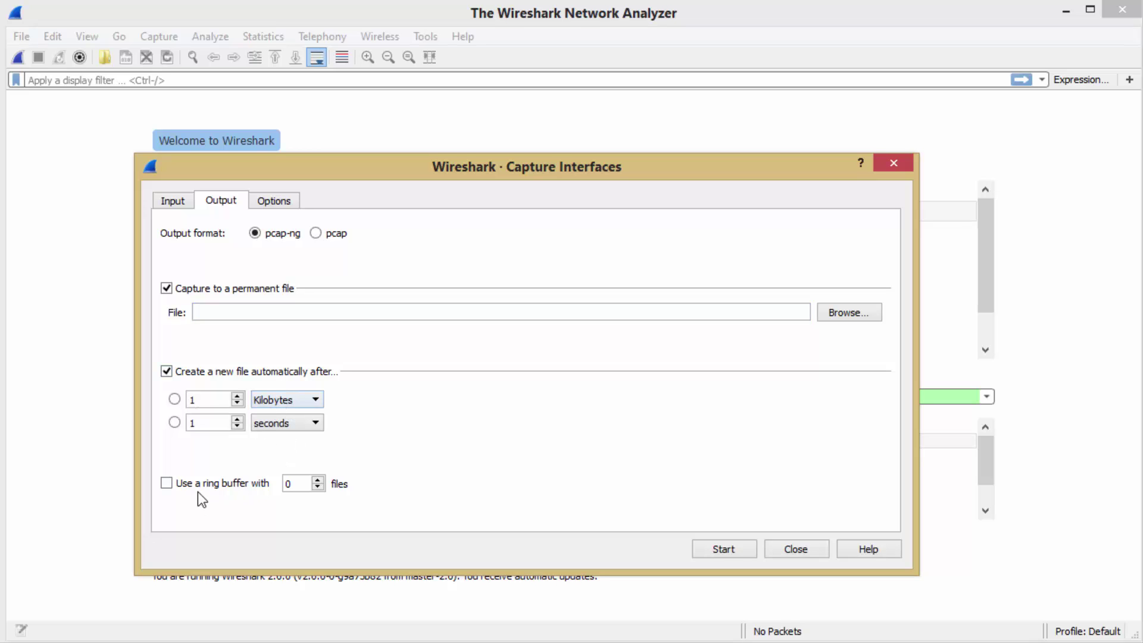
{"action": "left_click", "coordinate": [248, 485]}
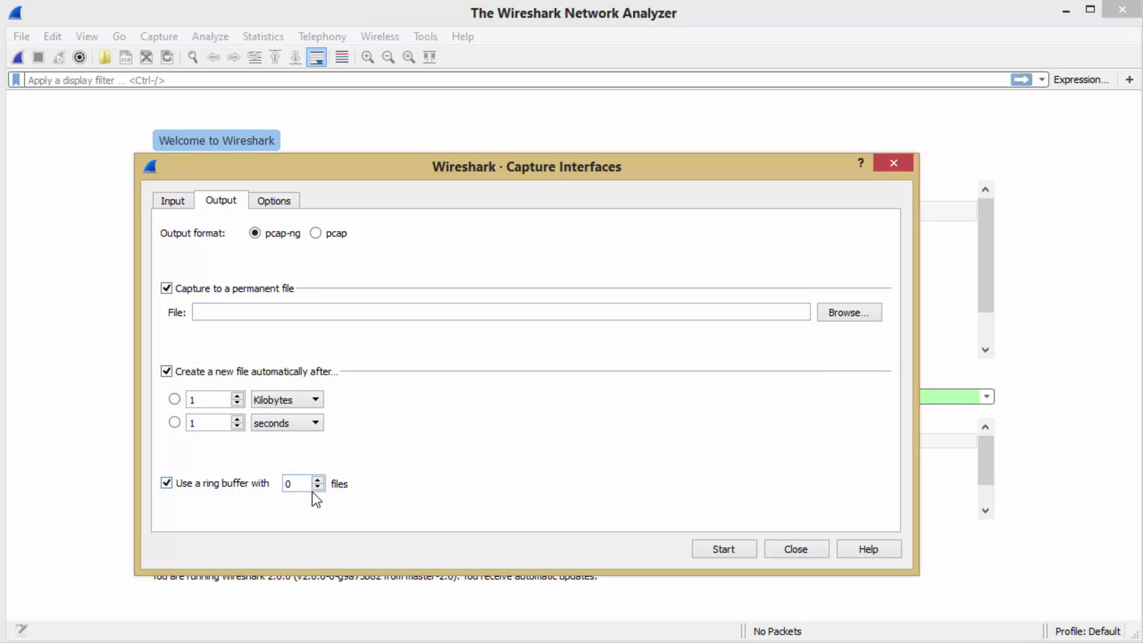
{"action": "left_click", "coordinate": [283, 203]}
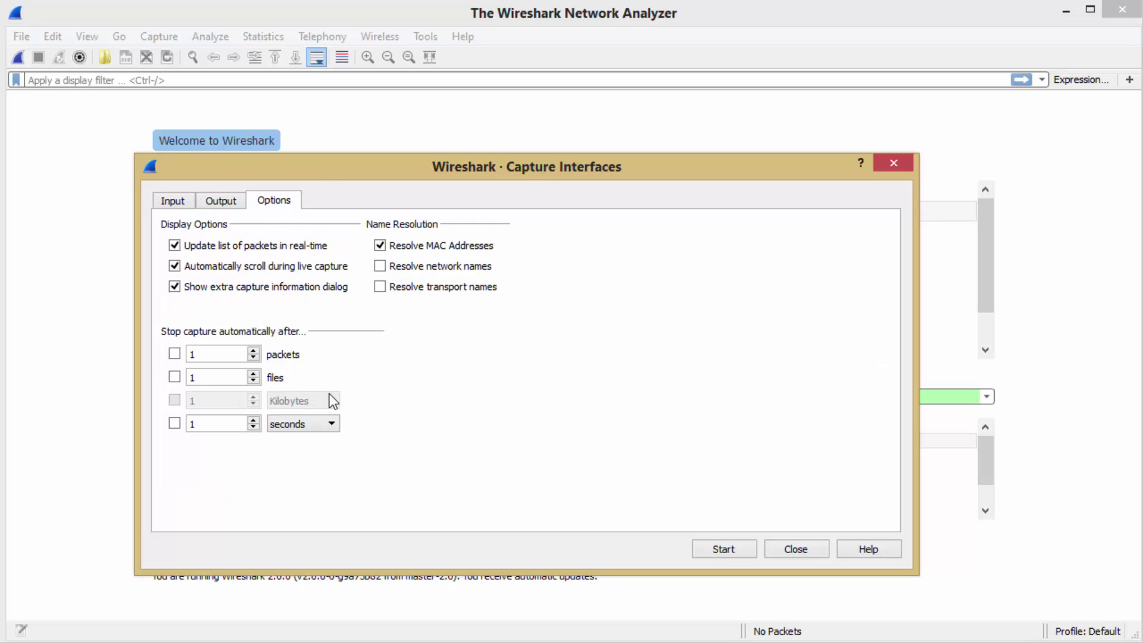